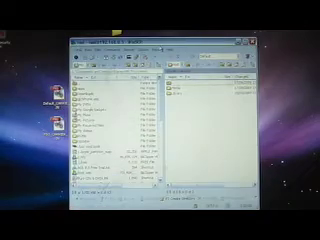
# Step: Move the WinSCP file transfer window aside on the screen
pyautogui.moveTo(150, 42); pyautogui.dragTo(190, 36)
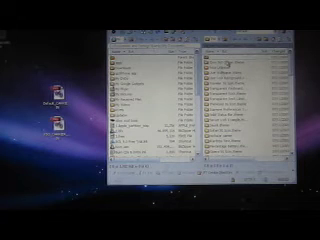
# Step: Browse the remote panel into the nearly empty folder on the device
pyautogui.doubleClick(231, 63)
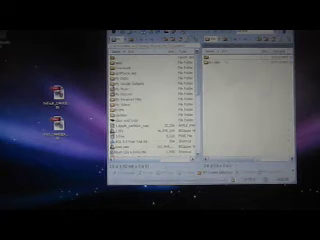
pyautogui.doubleClick(213, 63)
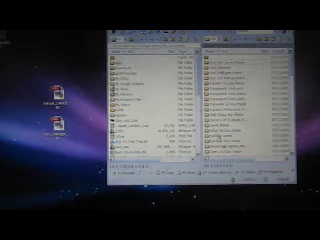
pyautogui.doubleClick(215, 62)
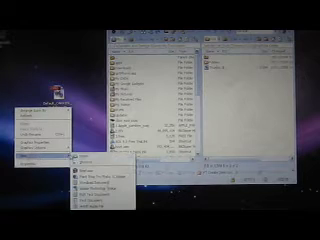
# Step: Create a new folder on the desktop for the theme
pyautogui.click(85, 160)
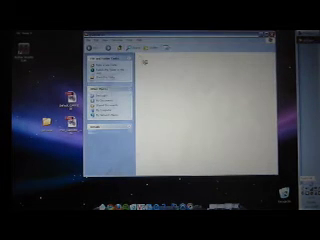
# Step: Add a 'Folders' subfolder in the empty theme folder and bring its window forward
pyautogui.rightClick(146, 66)
pyautogui.press('Escape')
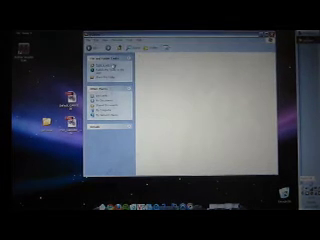
pyautogui.click(112, 52)
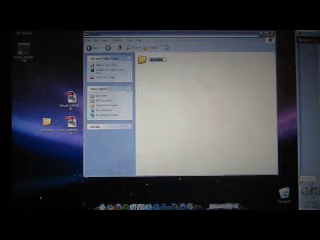
pyautogui.press('Return')
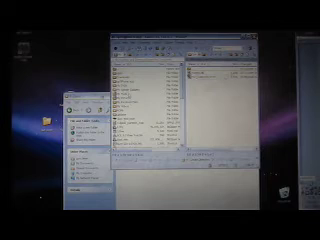
pyautogui.moveTo(140, 98); pyautogui.dragTo(150, 40)
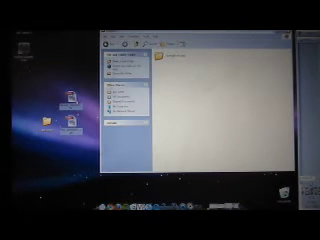
# Step: Drag the two carrier logo PNGs into the folder and check they arrived
pyautogui.moveTo(70, 100); pyautogui.dragTo(165, 60)
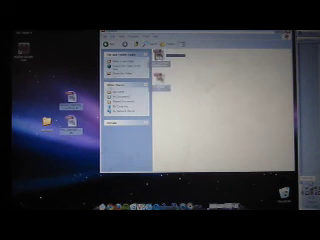
pyautogui.doubleClick(160, 56)
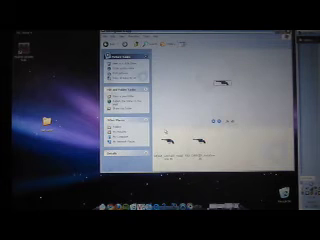
pyautogui.press('BackSpace')
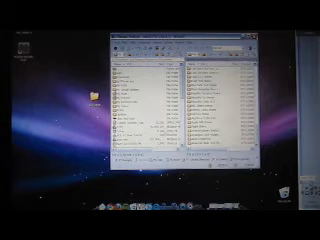
# Step: Copy the gun carrier theme to the device's remote Themes folder with F5
pyautogui.press('F5')
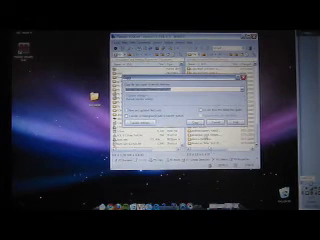
pyautogui.press('Return')
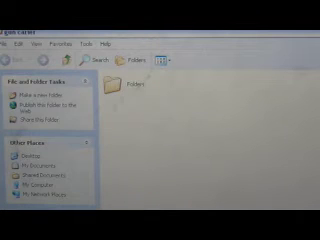
# Step: Browse into Folders > SpringBoard.app and pick a carrier logo image to preview
pyautogui.doubleClick(113, 84)
pyautogui.doubleClick(122, 84)
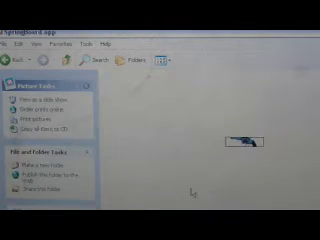
pyautogui.click(243, 141)
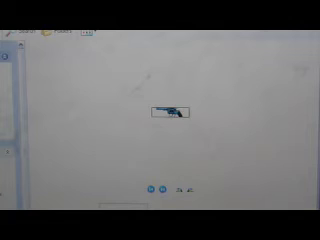
pyautogui.scroll(-3, 170, 130)
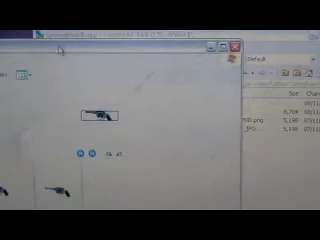
# Step: Close the image preview, then select the iPod and Default carrier logo files in WinSCP
pyautogui.moveTo(60, 50); pyautogui.dragTo(62, 113)
pyautogui.click(237, 112)
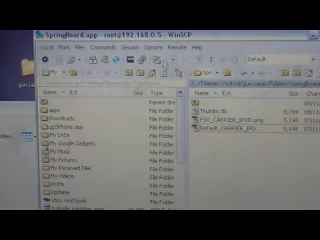
pyautogui.click(228, 130)
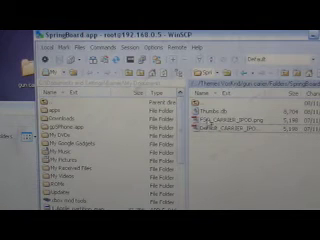
pyautogui.click(208, 130)
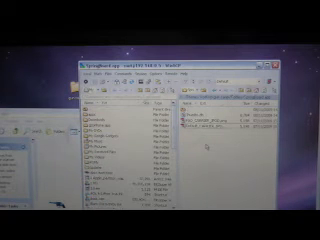
# Step: Bring the local SpringBoard.app folder of gun logo images in front of WinSCP
pyautogui.click(20, 150)
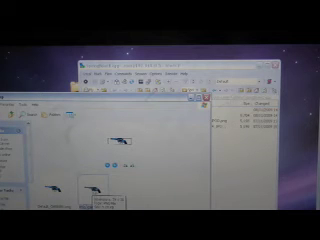
# Step: Delete the second gun logo image and confirm sending it to the Recycle Bin
pyautogui.moveTo(92, 190); pyautogui.dragTo(92, 182)
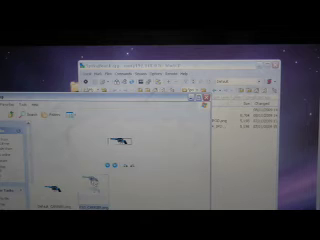
pyautogui.rightClick(92, 185)
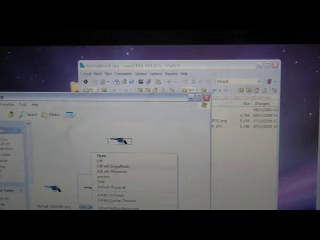
pyautogui.click(100, 190)
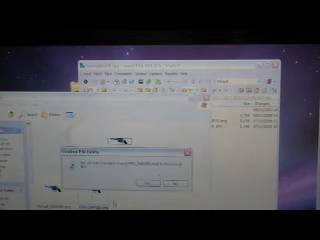
pyautogui.click(148, 182)
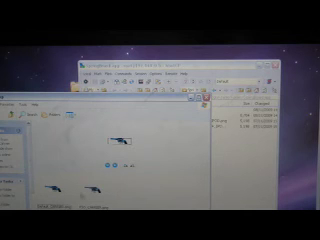
# Step: Delete the old Default carrier logo image from the theme folder
pyautogui.click(50, 190)
pyautogui.rightClick(50, 190)
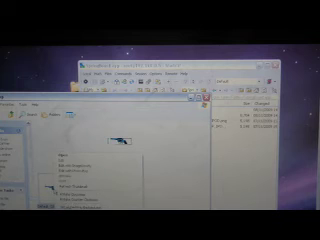
pyautogui.click(82, 197)
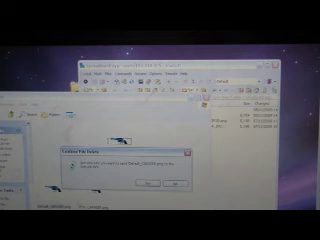
pyautogui.click(146, 182)
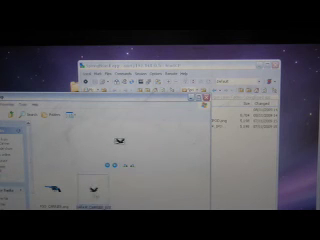
# Step: Rename the new black gun picture to the Default carrier logo name and close the picture window
pyautogui.rightClick(100, 190)
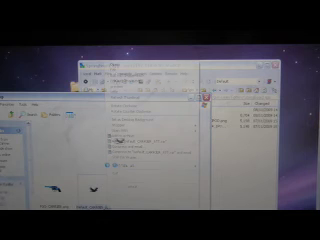
pyautogui.click(122, 203)
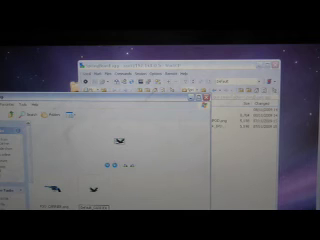
pyautogui.rightClick(58, 190)
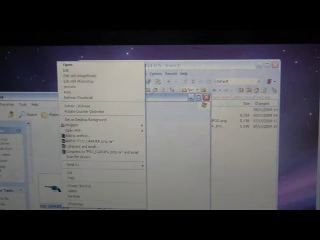
pyautogui.press('Escape')
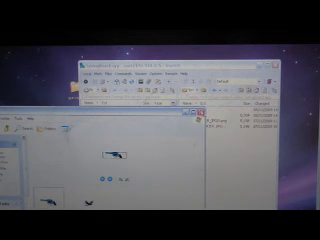
pyautogui.click(201, 115)
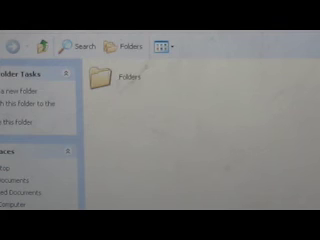
# Step: Open the theme's Folders folder, then its SpringBoard.app subfolder
pyautogui.doubleClick(100, 78)
pyautogui.doubleClick(100, 80)
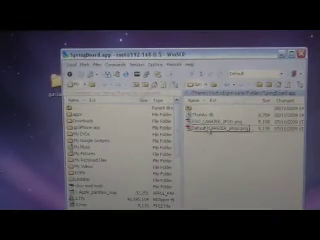
# Step: Delete the old Default carrier logo PNG from the remote SpringBoard.app folder
pyautogui.rightClick(203, 129)
pyautogui.click(222, 185)
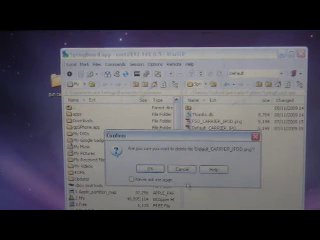
pyautogui.click(150, 170)
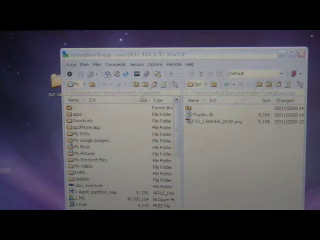
# Step: Copy the new gun logo into remote SpringBoard.app and rename it to the Default logo name
pyautogui.moveTo(30, 80); pyautogui.dragTo(205, 175)
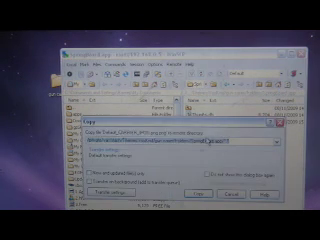
pyautogui.click(195, 194)
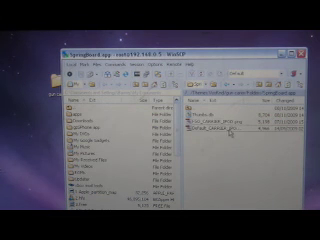
pyautogui.press('F2')
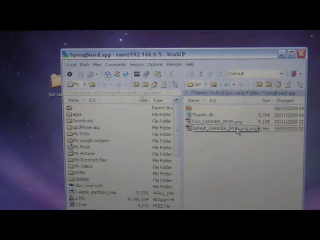
pyautogui.rightClick(240, 128)
pyautogui.click(260, 145)
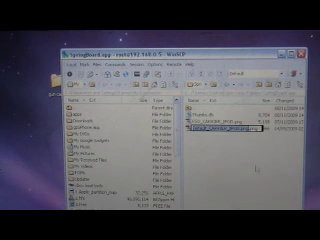
pyautogui.press('End')
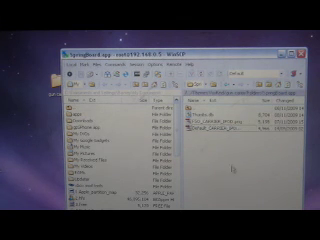
pyautogui.press('Return')
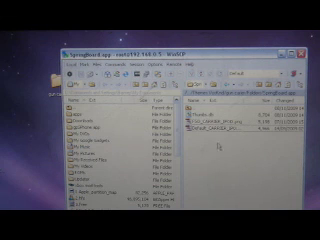